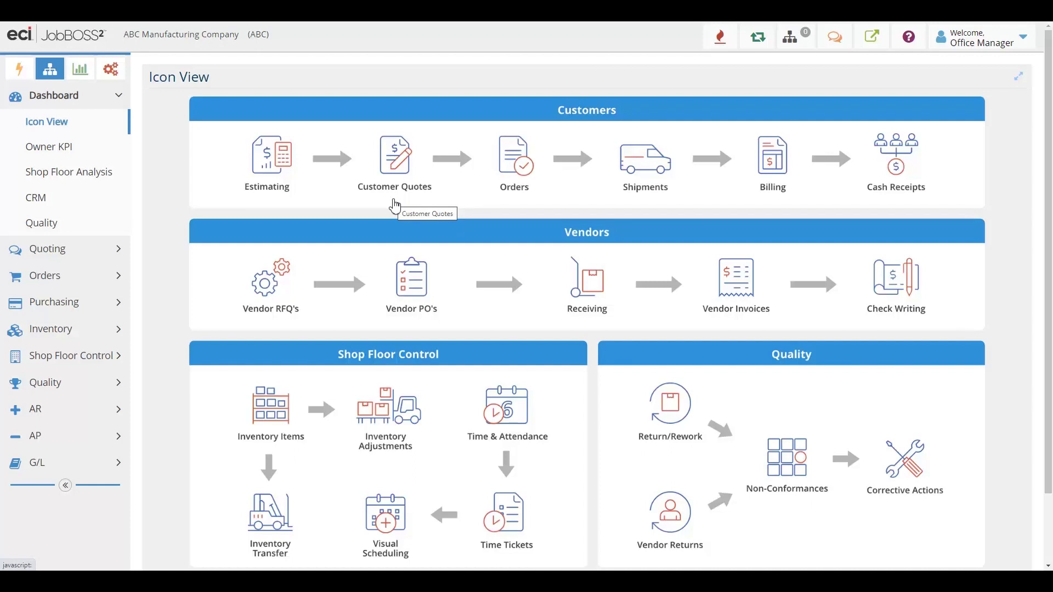
- Open the Quotations Navigator from the Customer Quotes icon on the dashboard
click(401, 191)
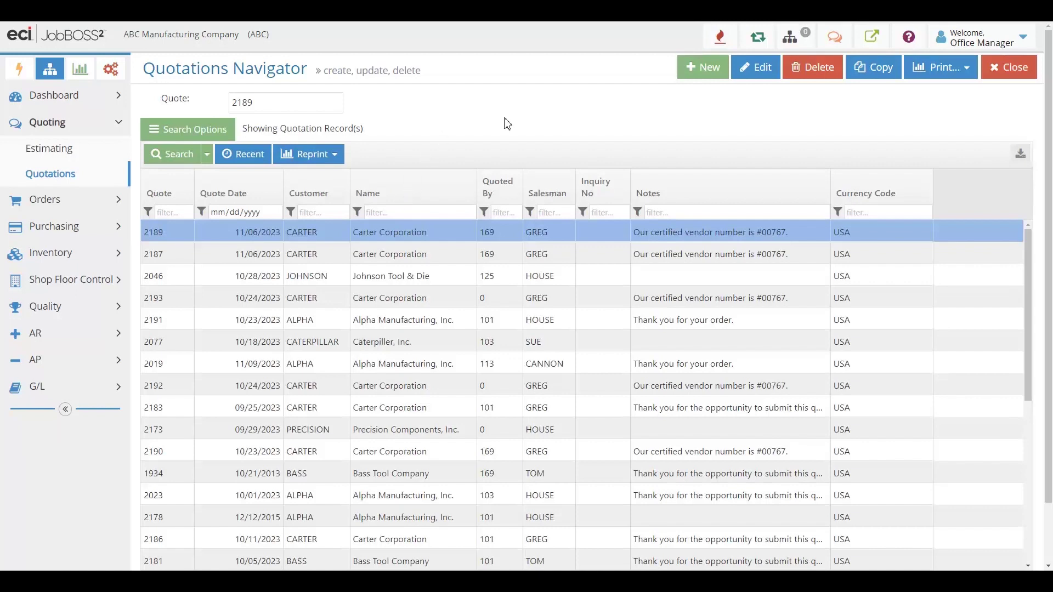
- Start a new blank quotation, numbered 2194
click(703, 69)
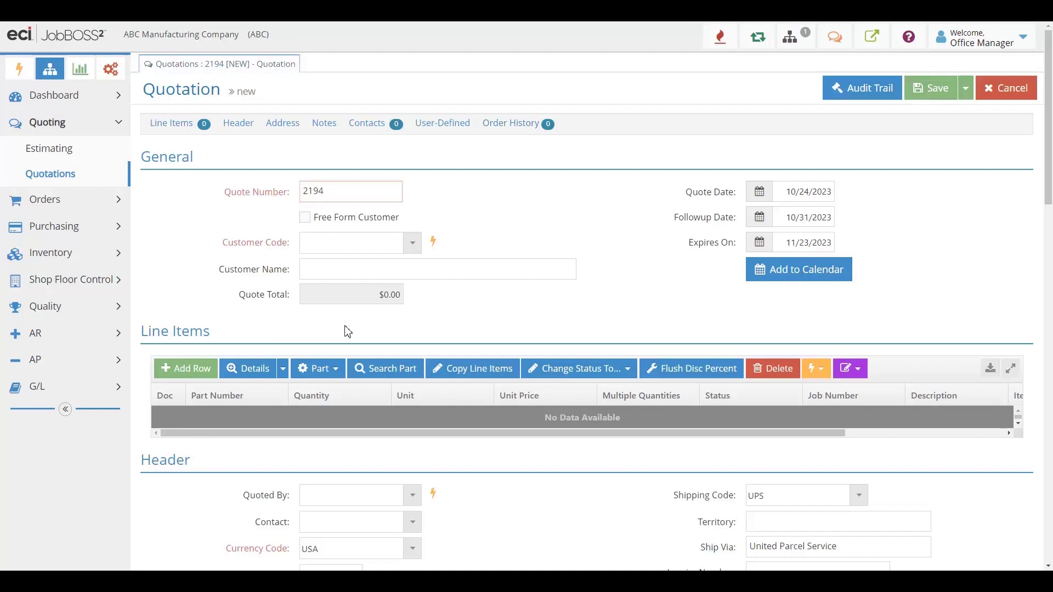
- Set the quote's customer code to CARTER (Carter Corporation)
click(412, 249)
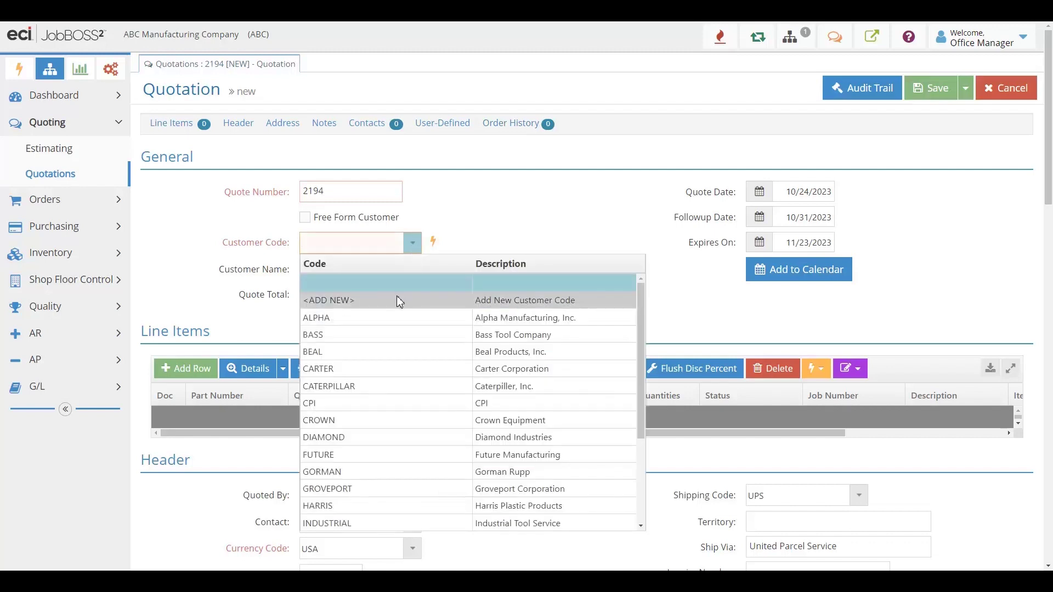
click(379, 366)
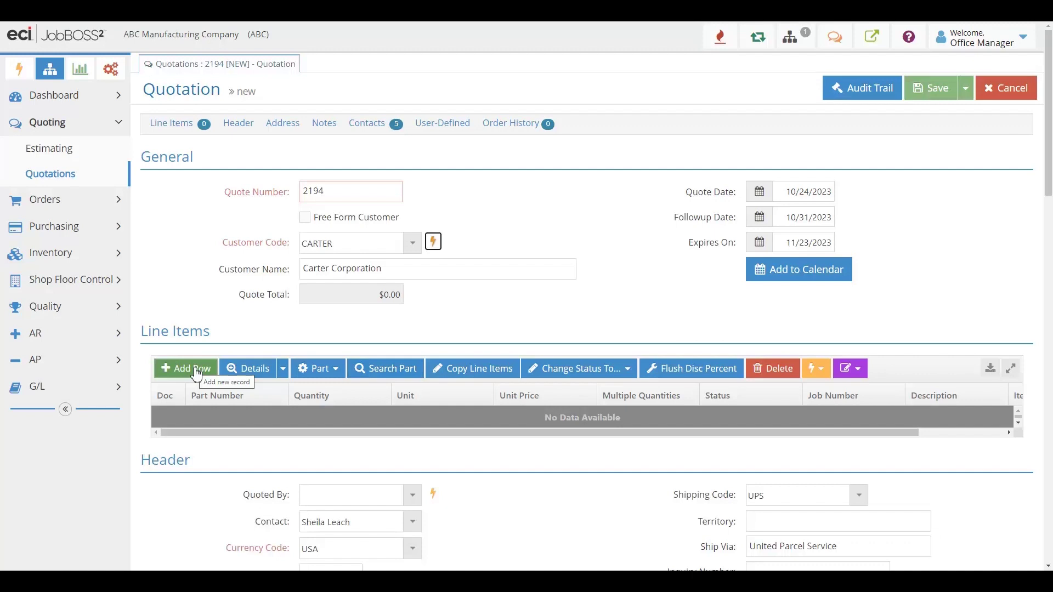
- Add a line for part 1000 Cover, 1 EA at $345.13, and review its details
click(197, 374)
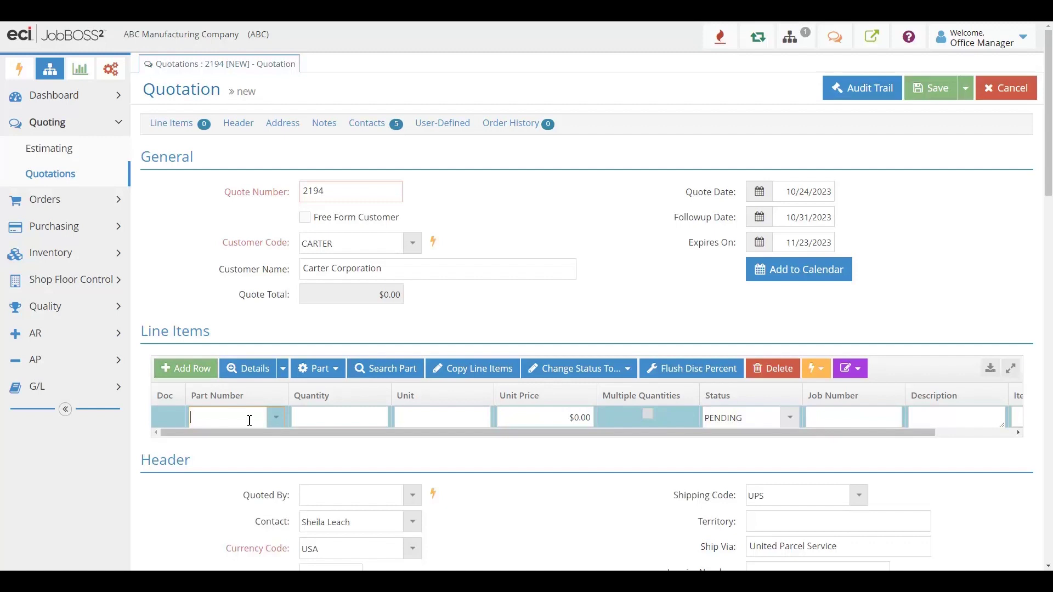
text(100)
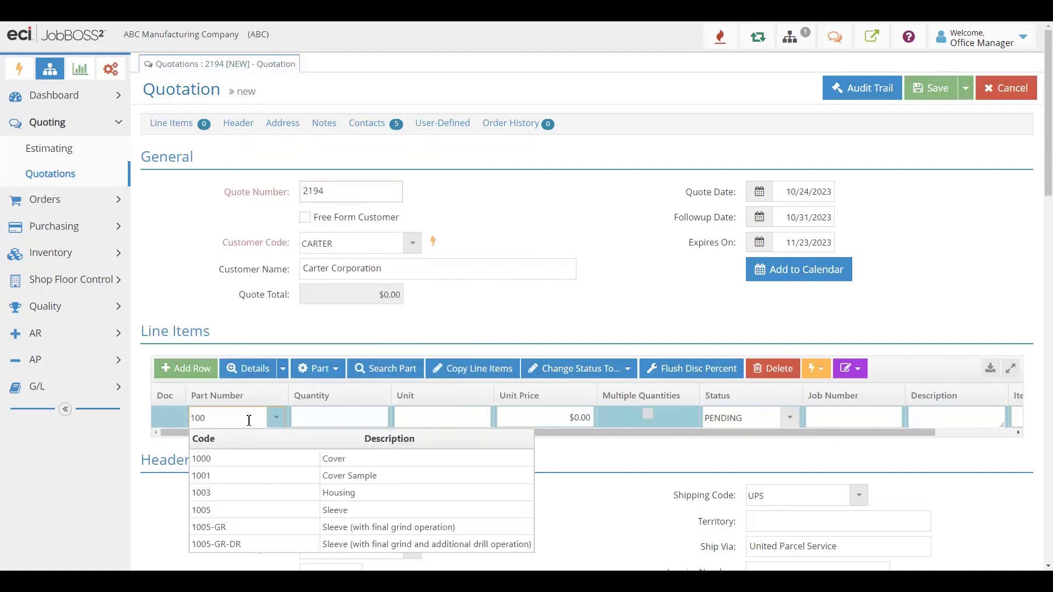
click(256, 459)
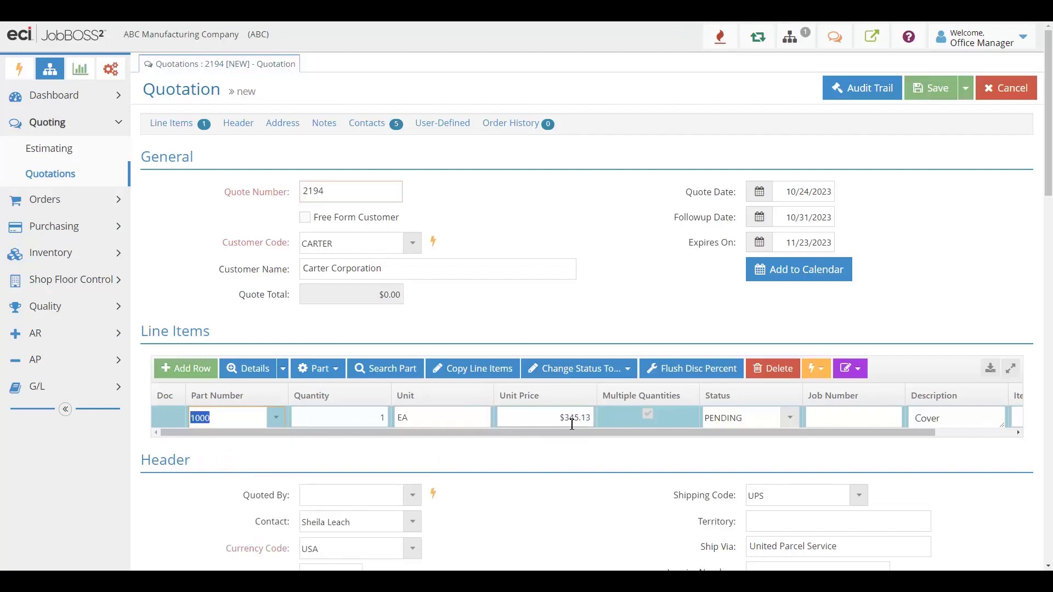
click(245, 369)
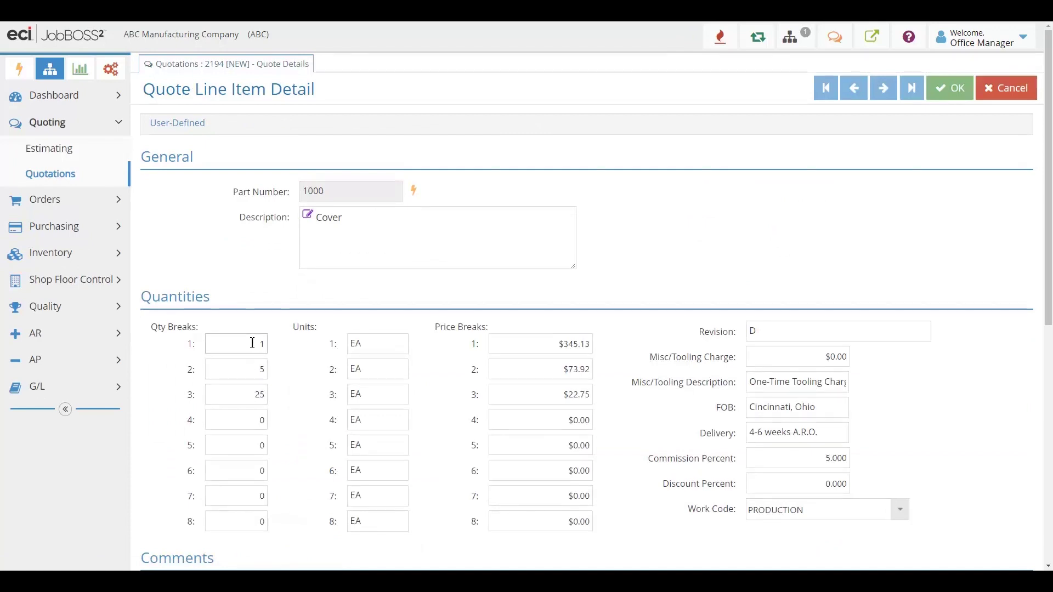
click(950, 91)
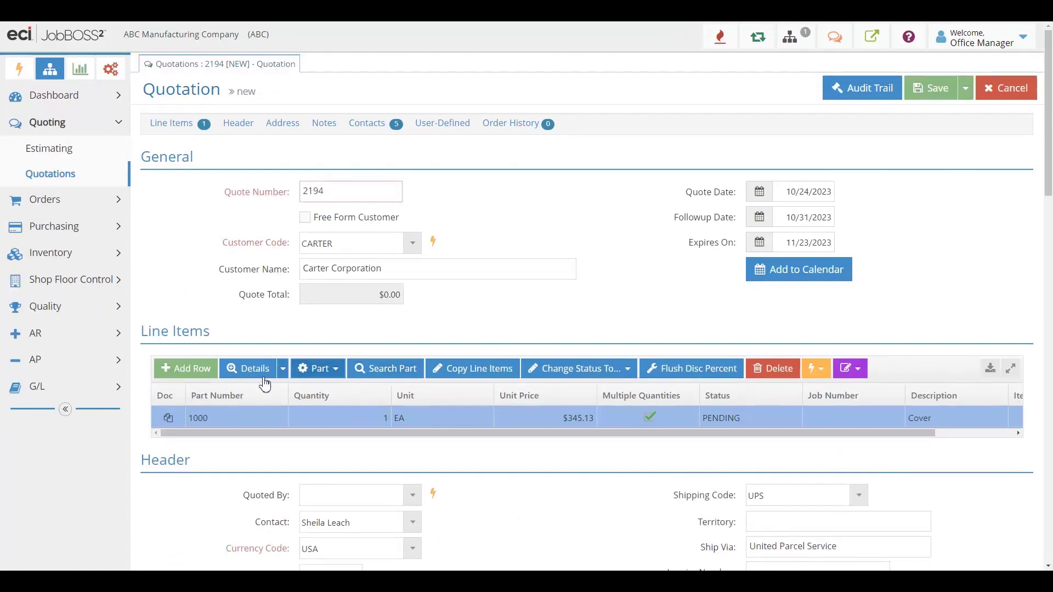
- Add a CUSTOM ITEM line described 'Item ABC', quantity 10 at $500.00 each
click(189, 378)
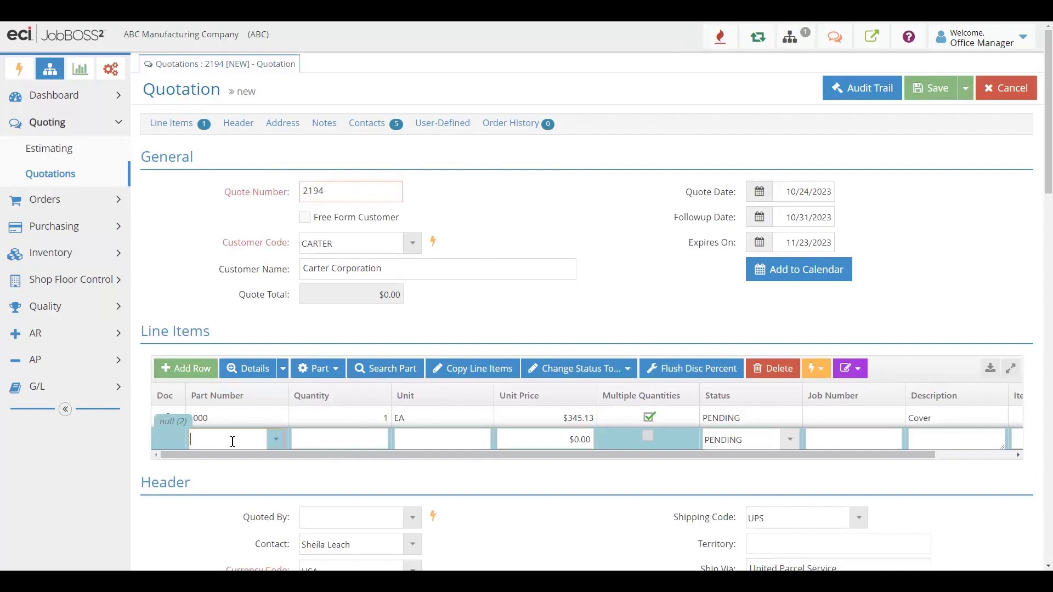
text(Custom Item)
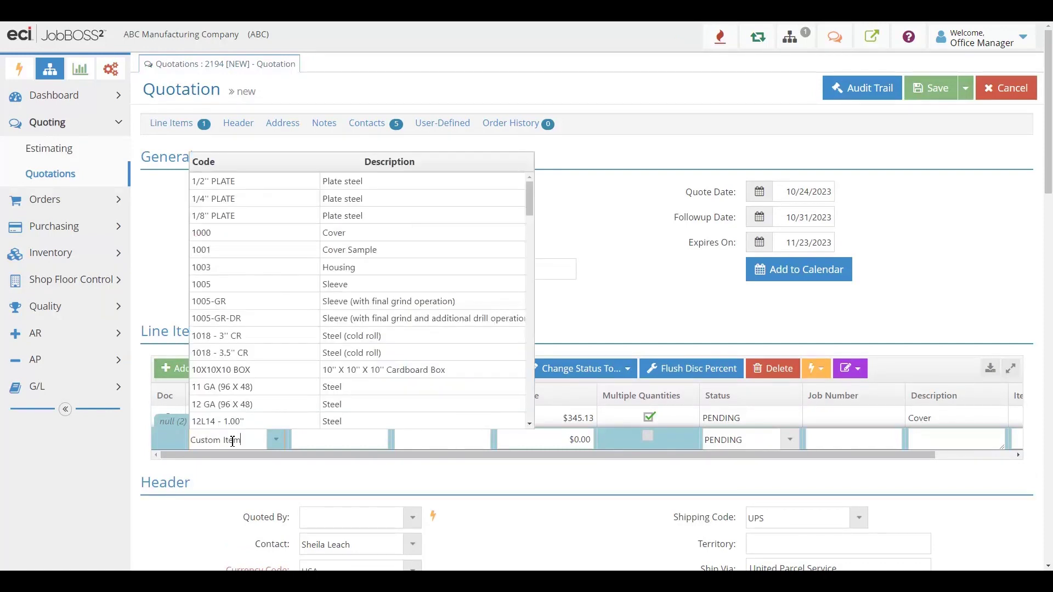
key(Tab)
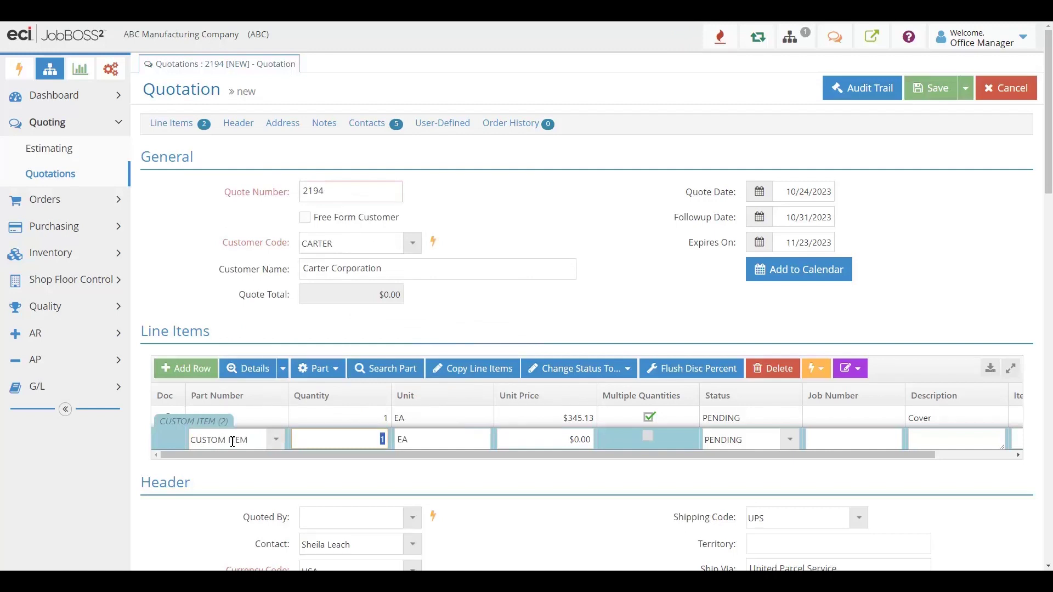
text(10)
key(Tab)
key(Tab)
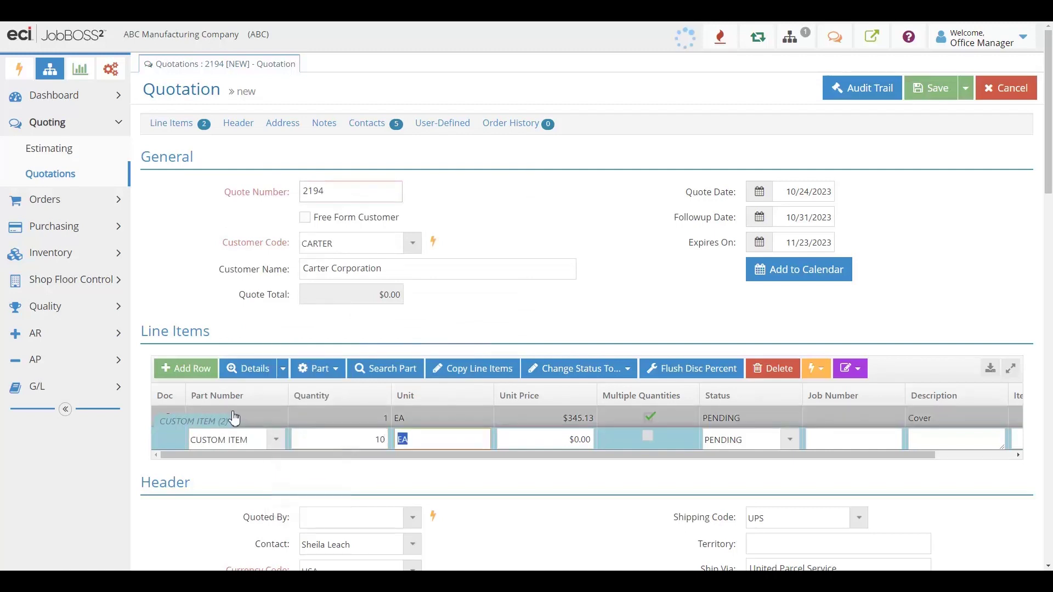
text(500)
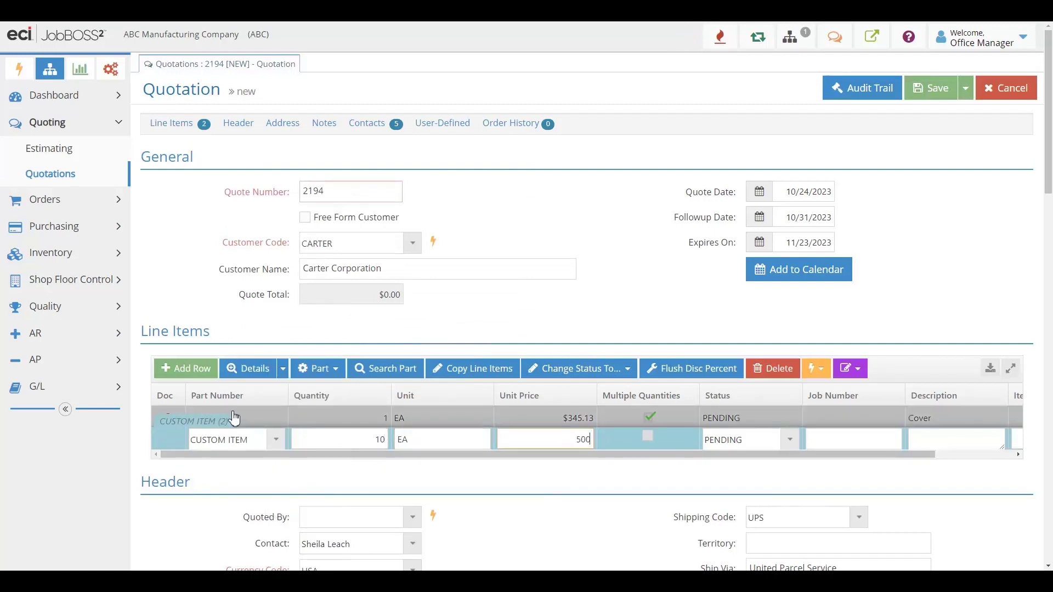
key(Tab)
key(Tab)
key(Tab)
key(Tab)
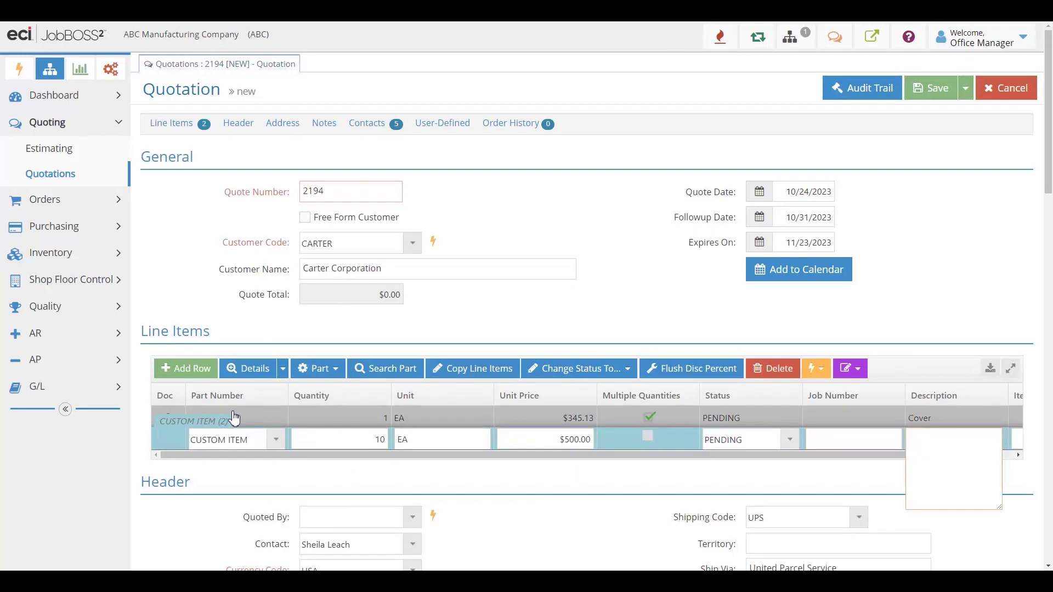
text(Item ABC)
key(Tab)
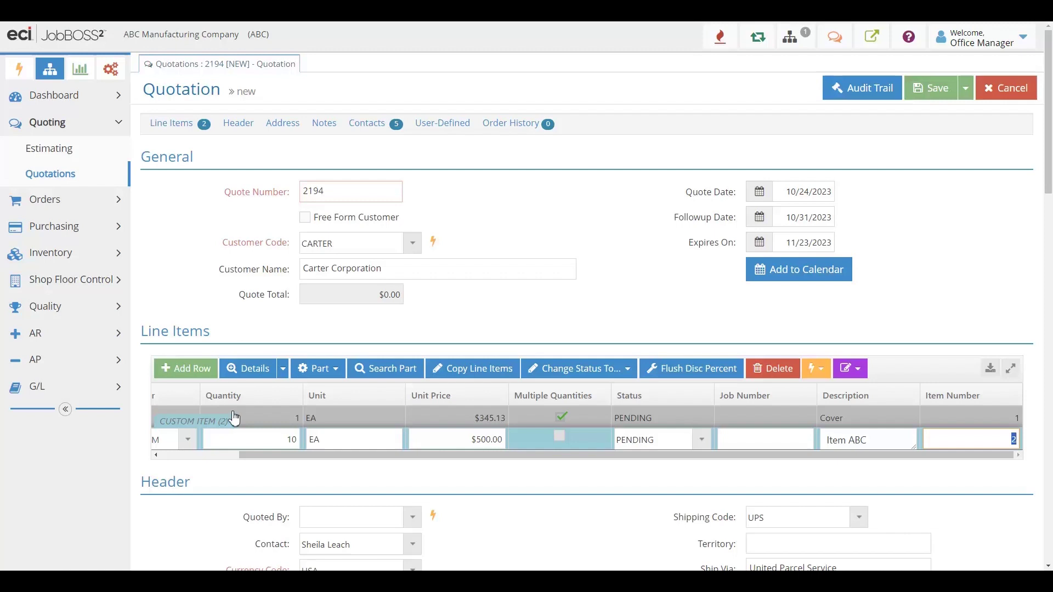
key(Return)
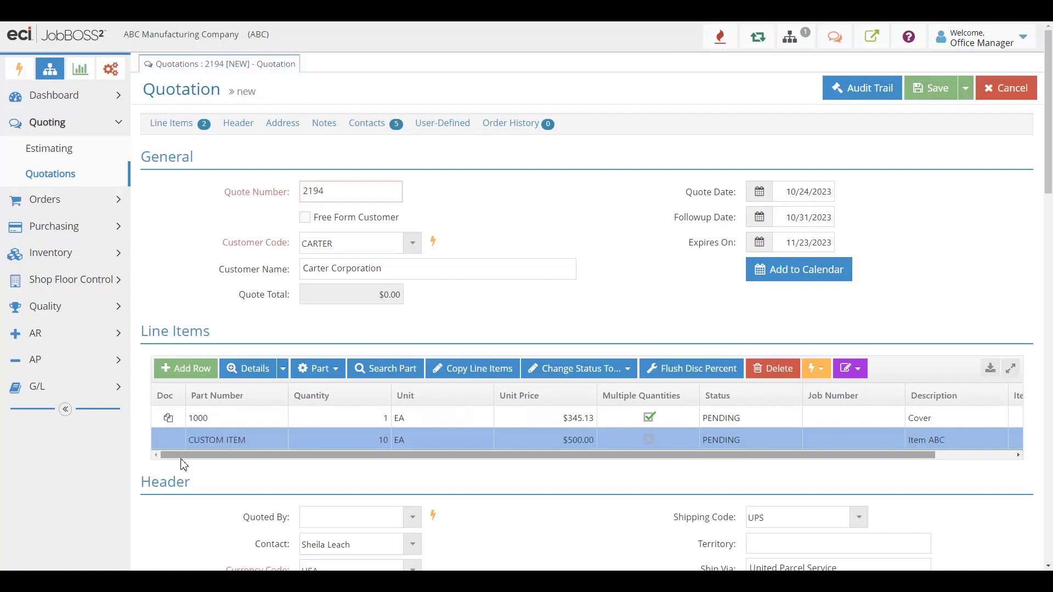
- Create a manufactured part on the fly for the custom item and calculate its estimate pricing
click(327, 378)
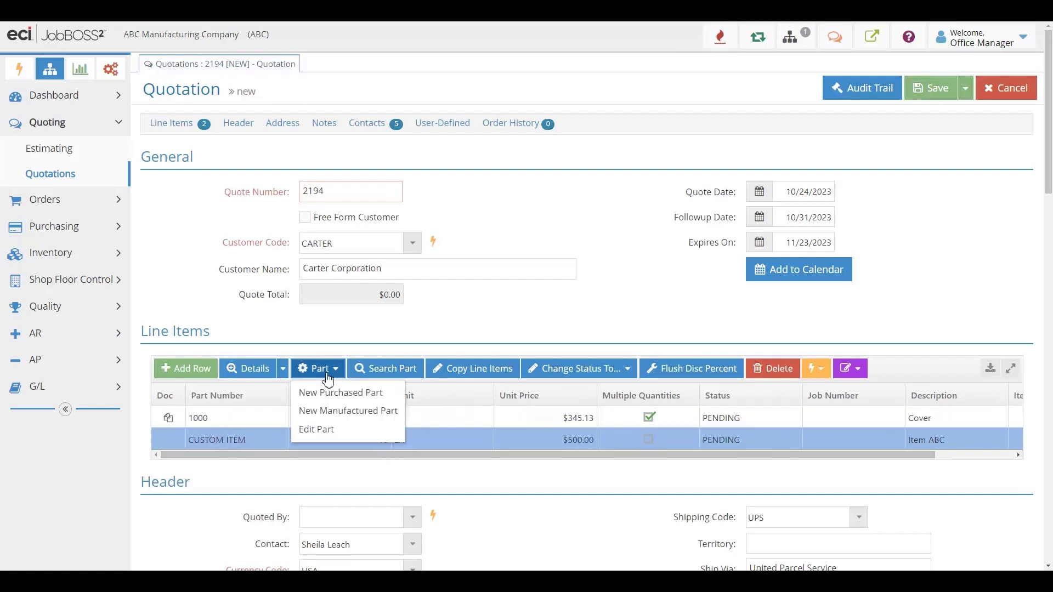
click(332, 418)
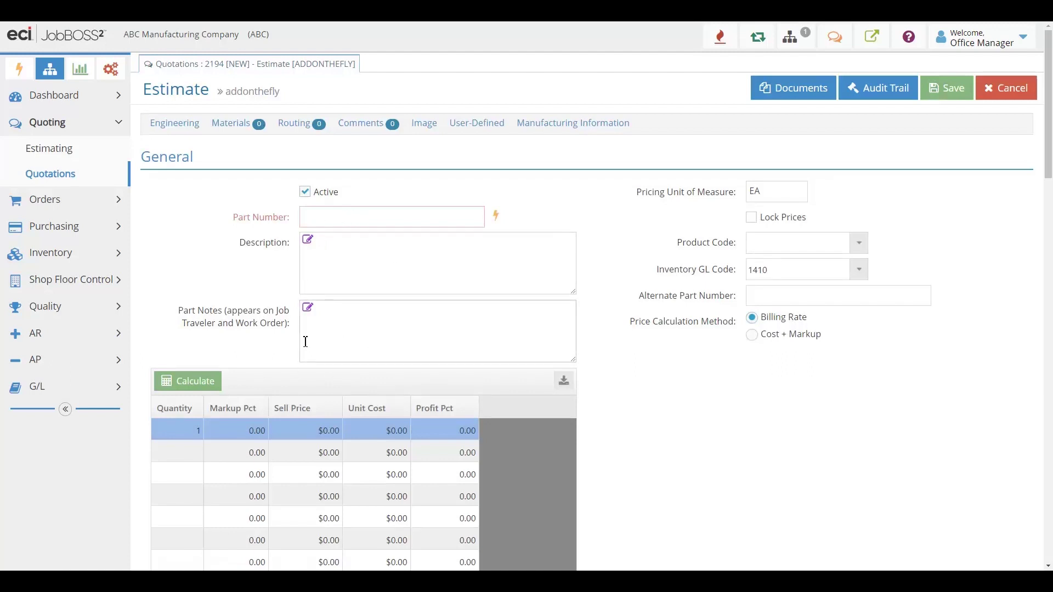
click(206, 389)
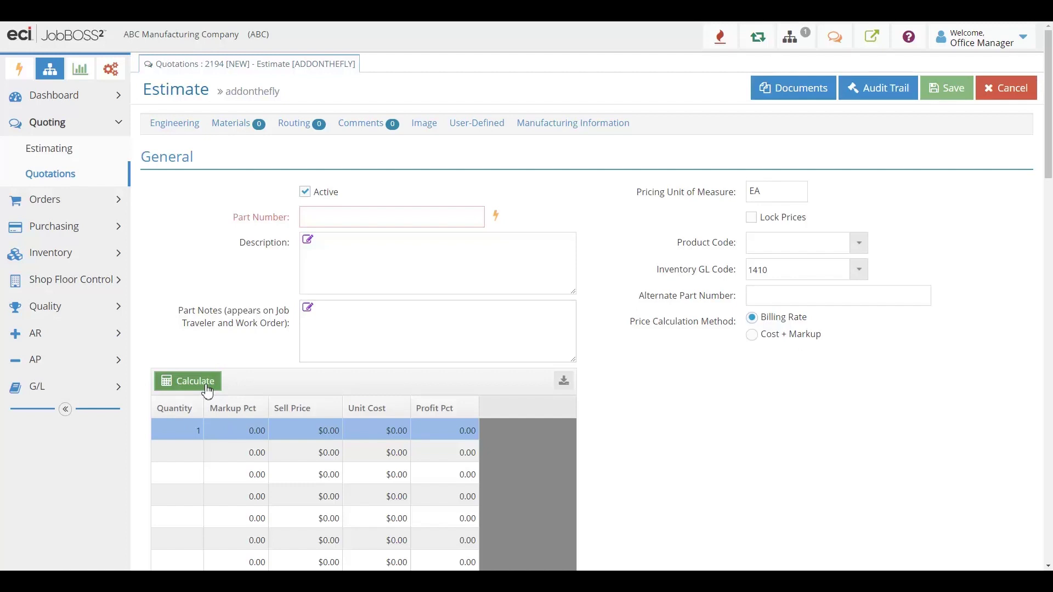
- Review the estimate's empty Materials and Routing sections
click(233, 124)
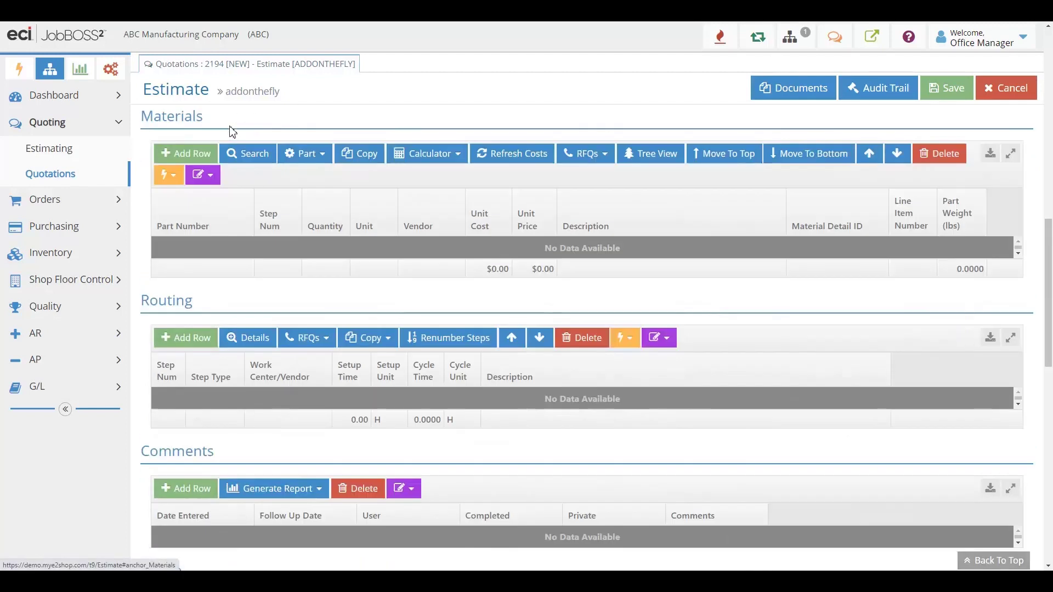
drag(211, 120, 143, 126)
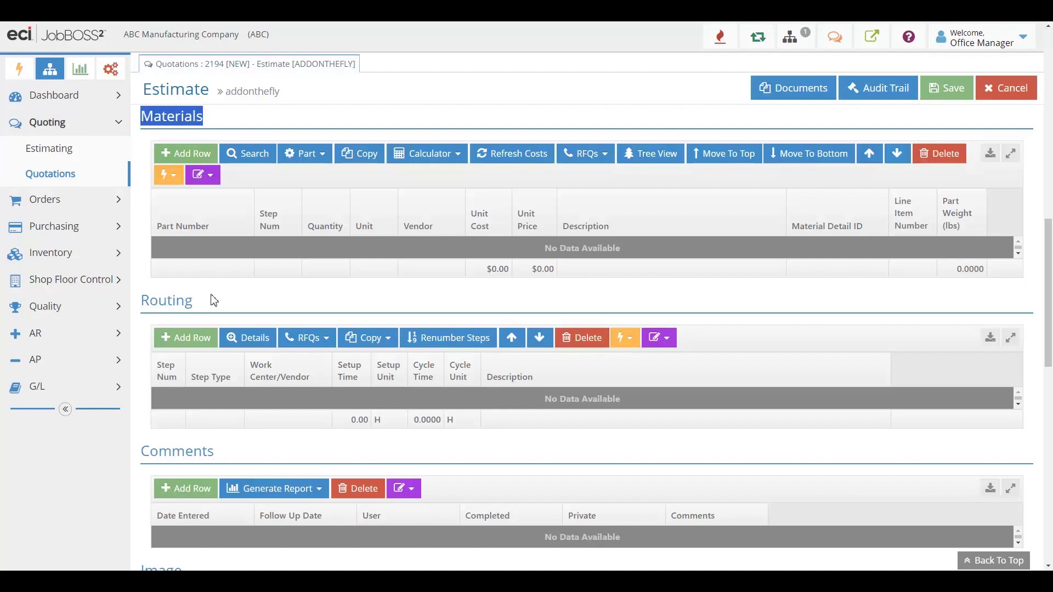
drag(207, 304, 140, 307)
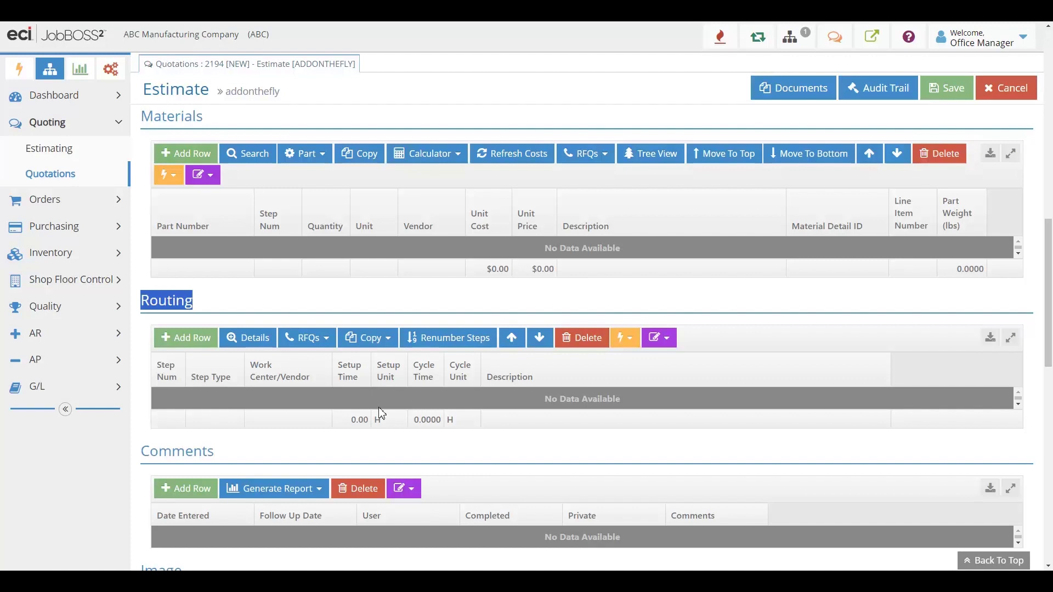
scroll(392, 428, down, 2)
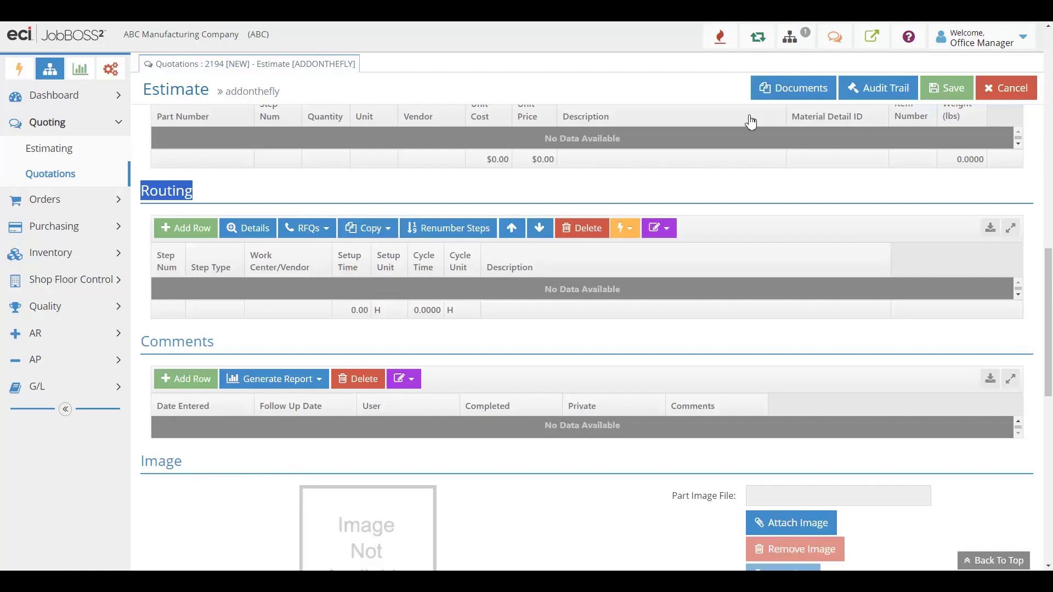
click(754, 96)
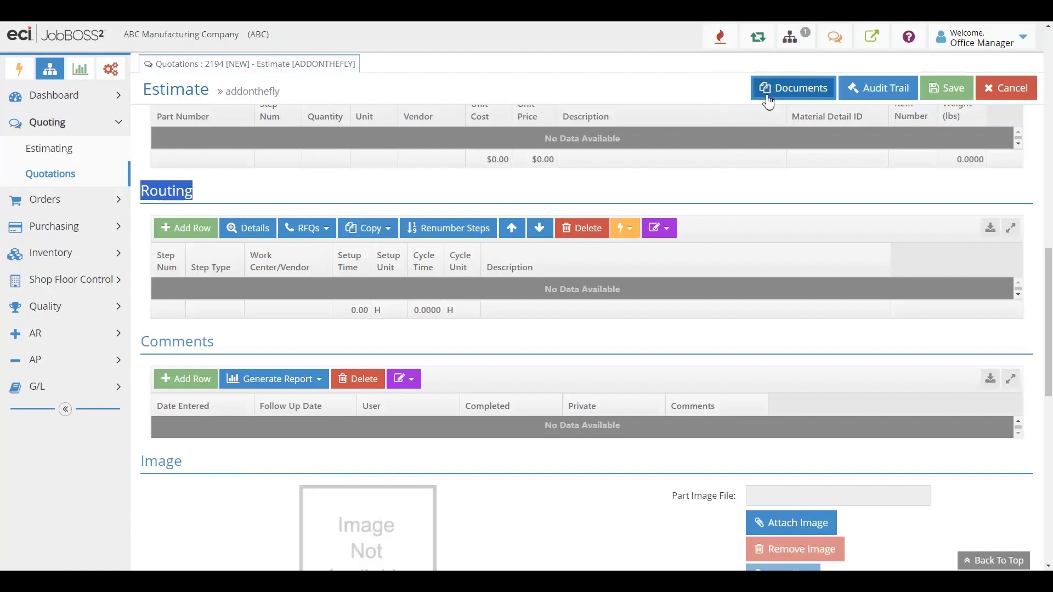
- Close the estimate and return to quotation 2194
click(1012, 89)
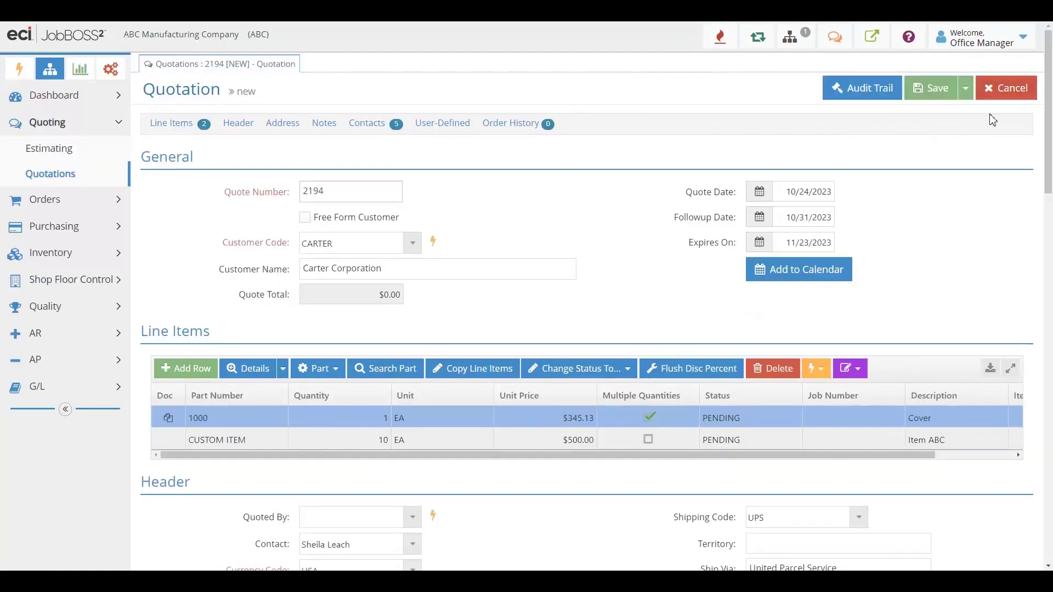
click(965, 91)
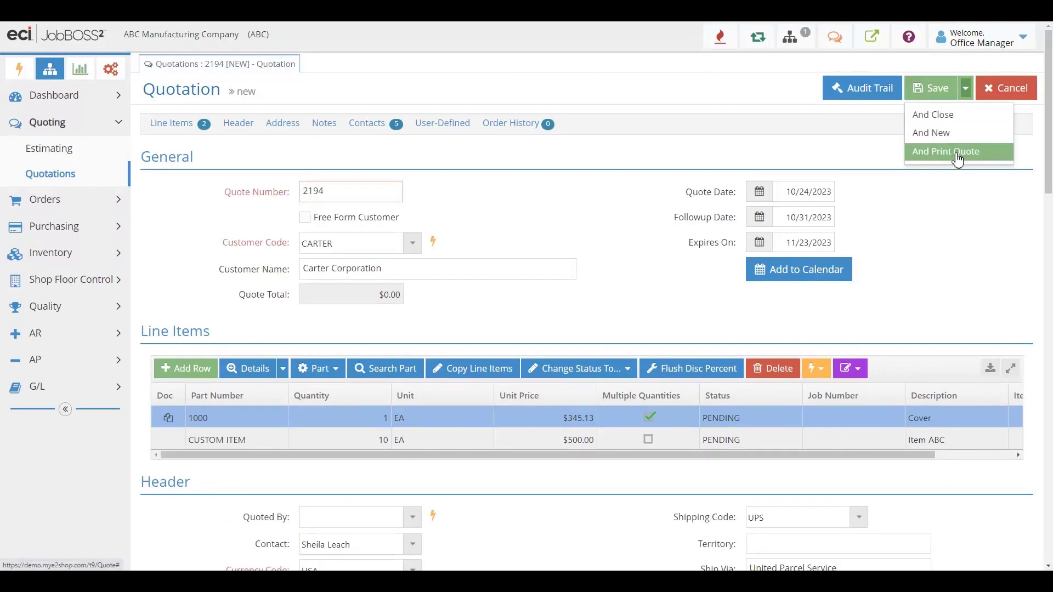
click(915, 228)
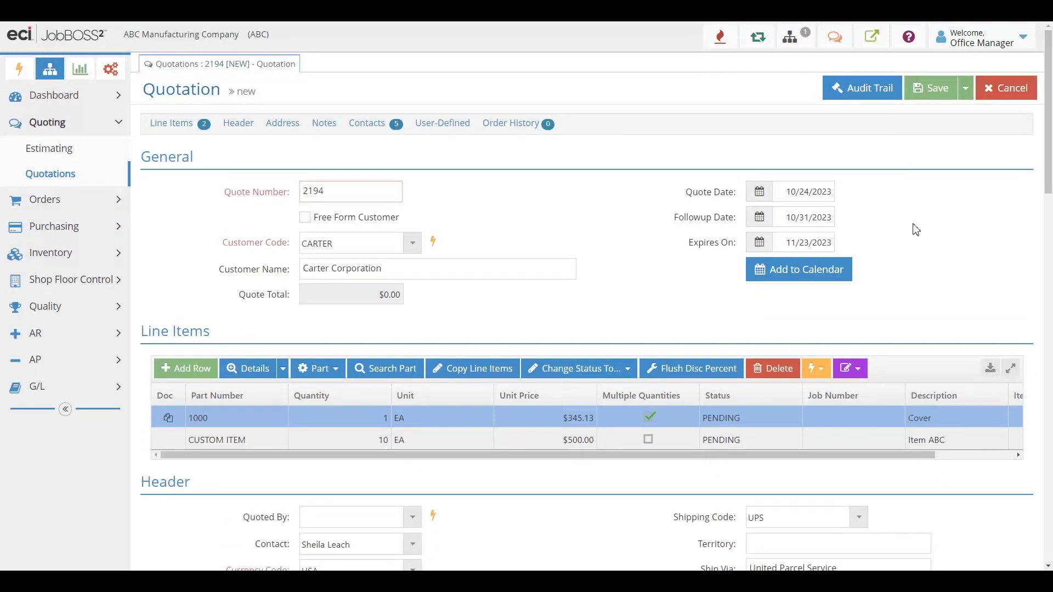
- Add the follow-up date to the calendar and save the quote with And Print Quote
drag(670, 218, 739, 223)
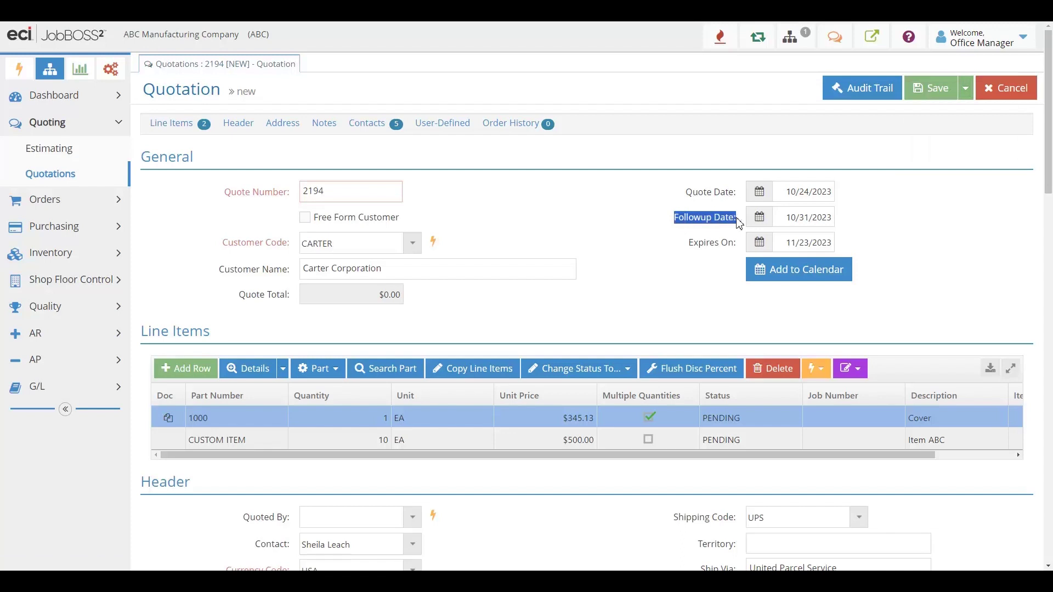
click(760, 278)
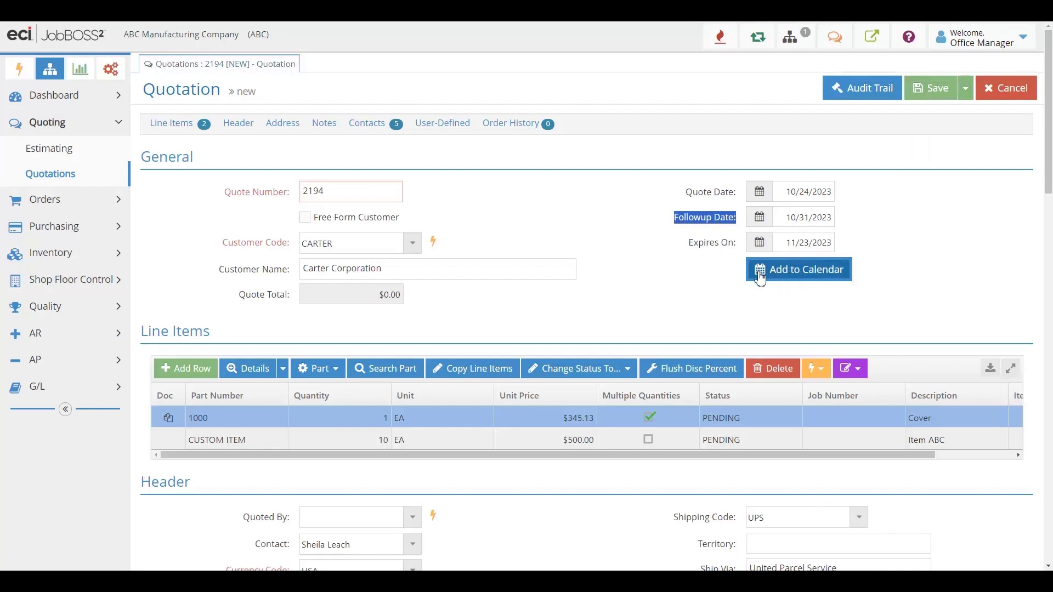
click(760, 278)
click(965, 94)
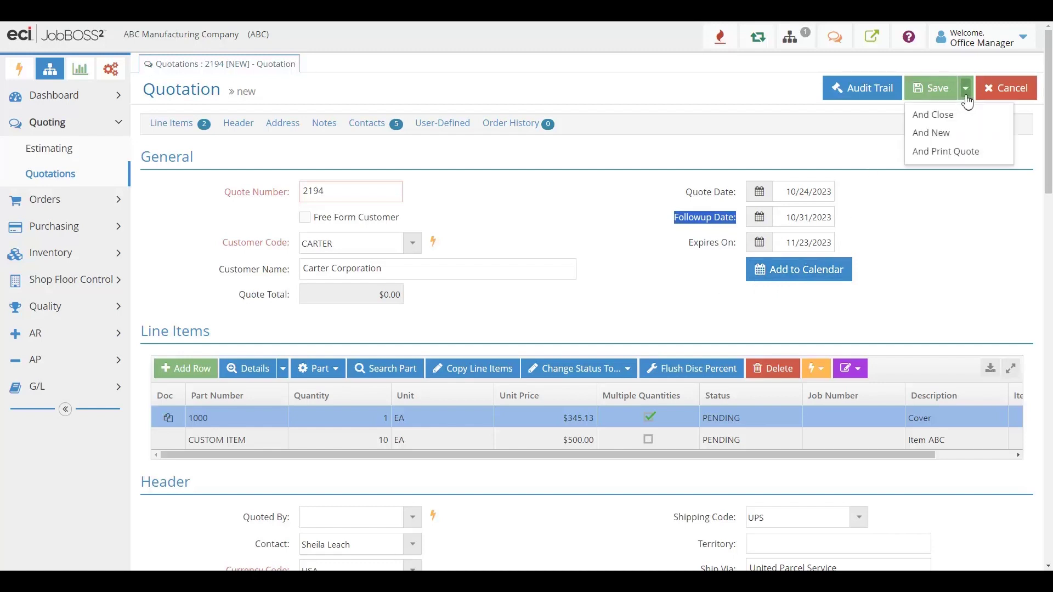
click(949, 152)
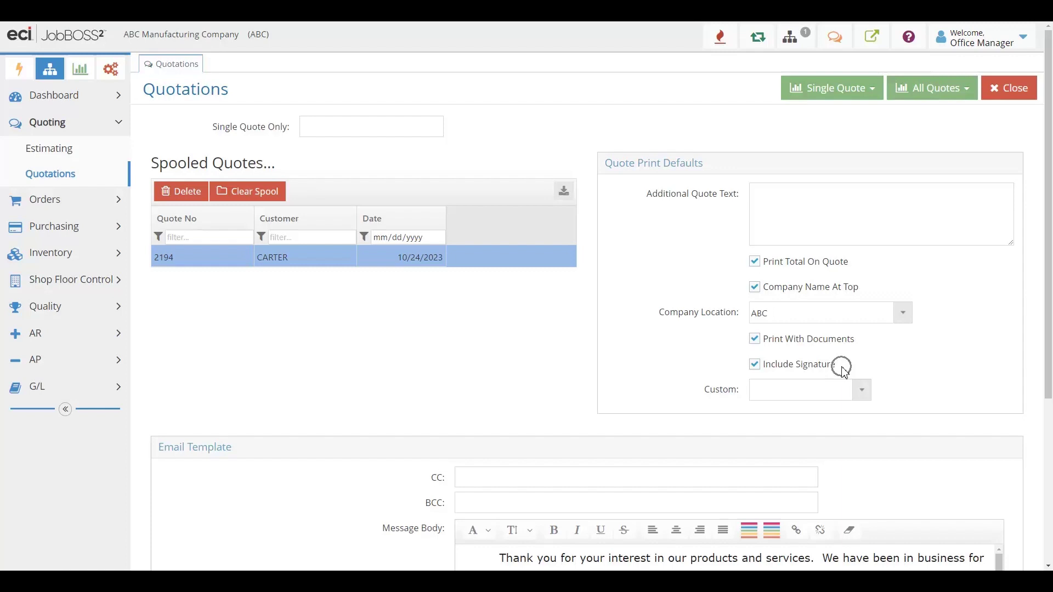
- Send spooled quote 2194 to View / Print as a single quote
click(865, 344)
click(862, 91)
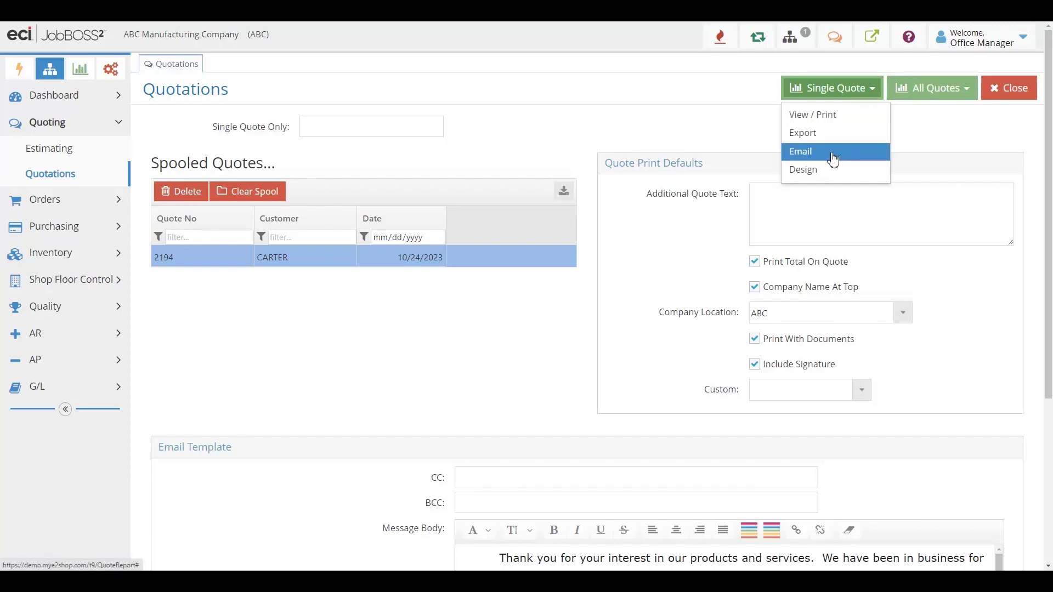
click(834, 116)
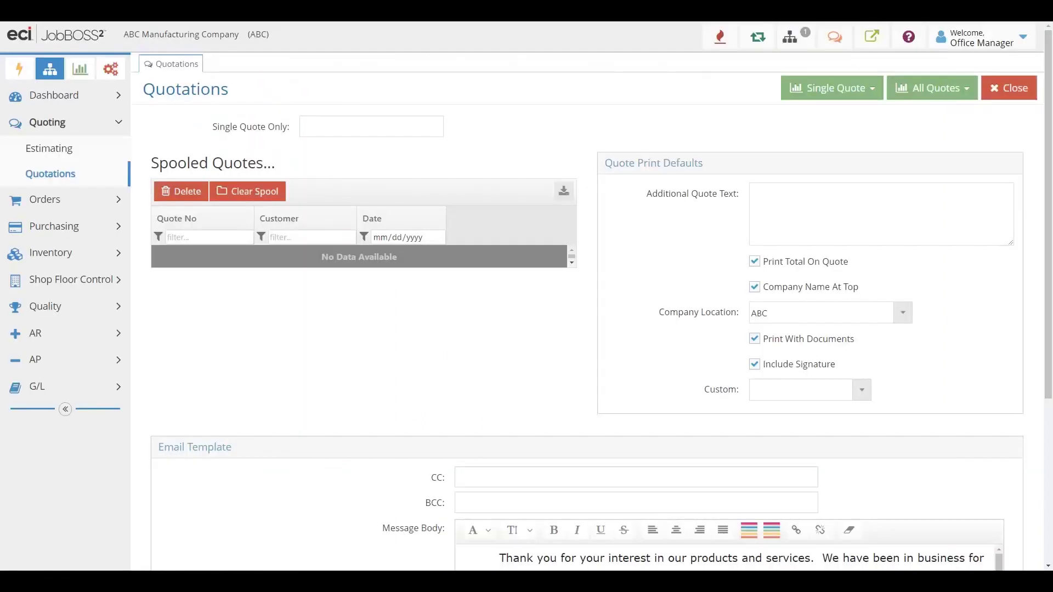
- Open the CRM dashboard from the main menu's Dashboard list
click(80, 68)
click(94, 105)
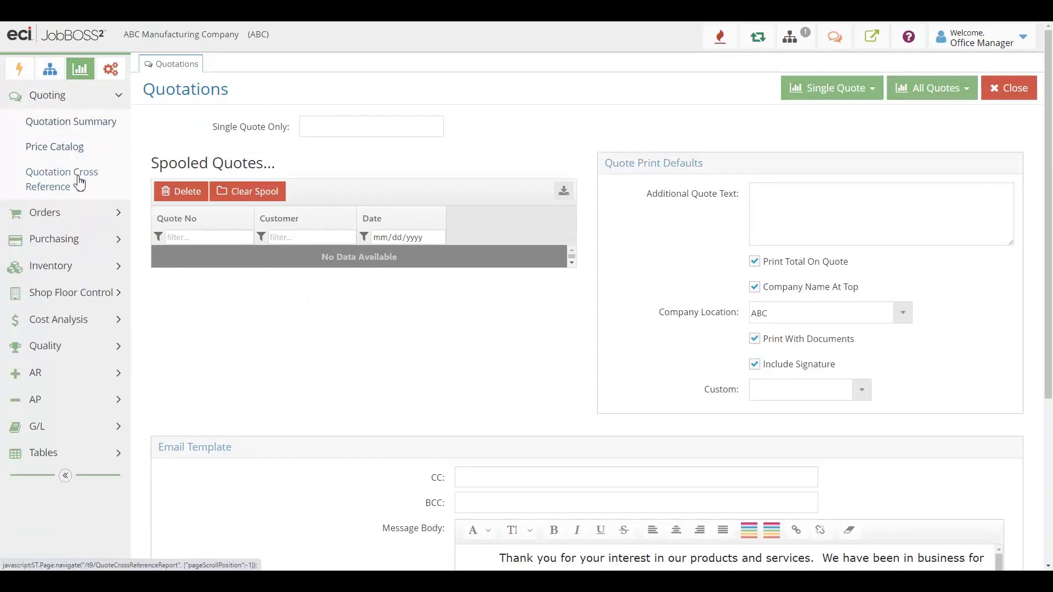
click(50, 69)
click(61, 97)
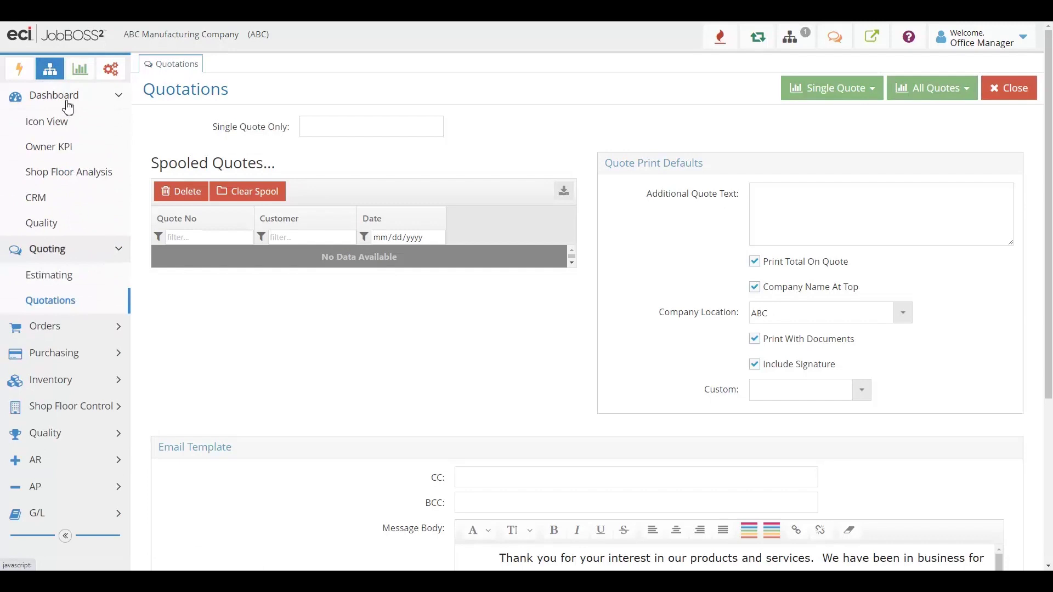
click(40, 205)
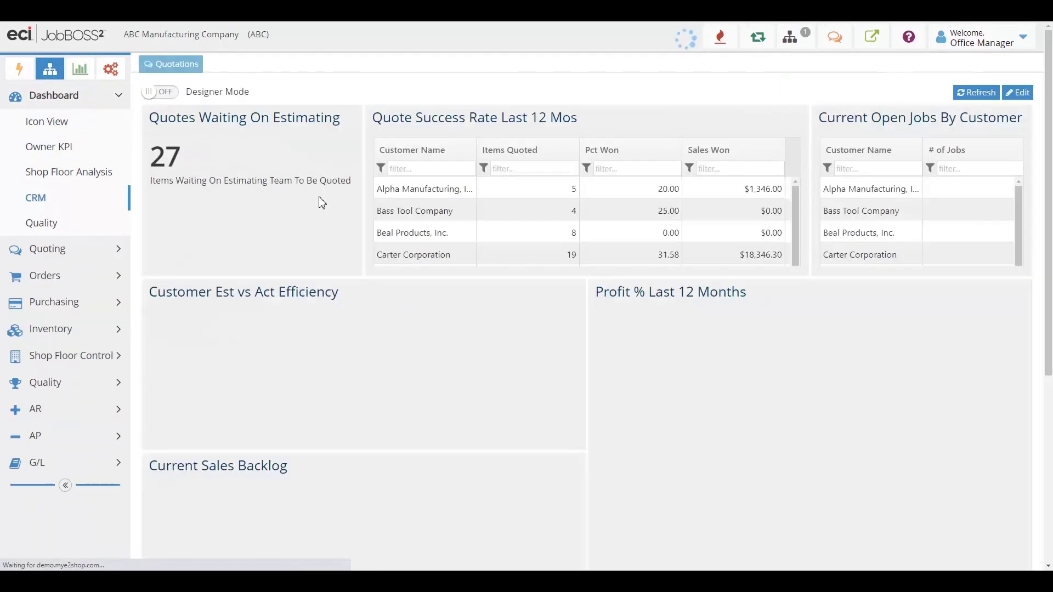